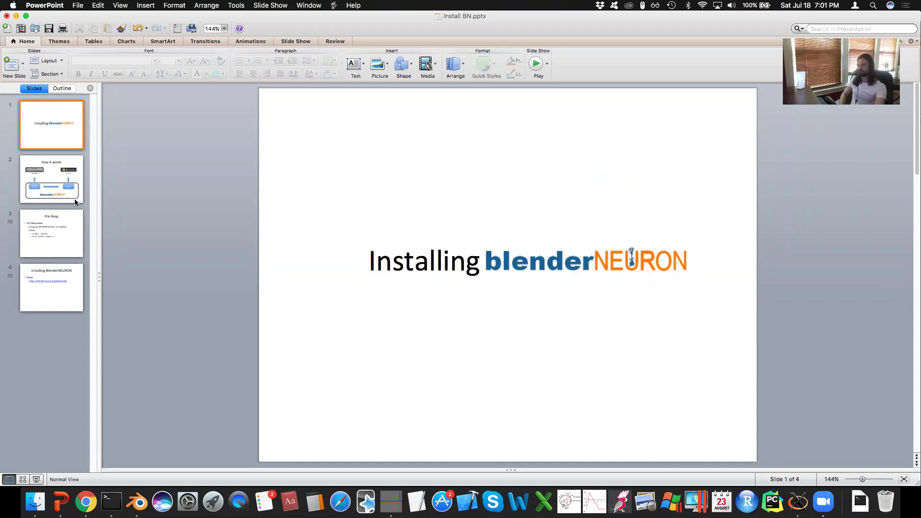
On the How it works slide, point out the Python Package, NEURON, Addon and Blender diagram parts.
left_click(64, 190)
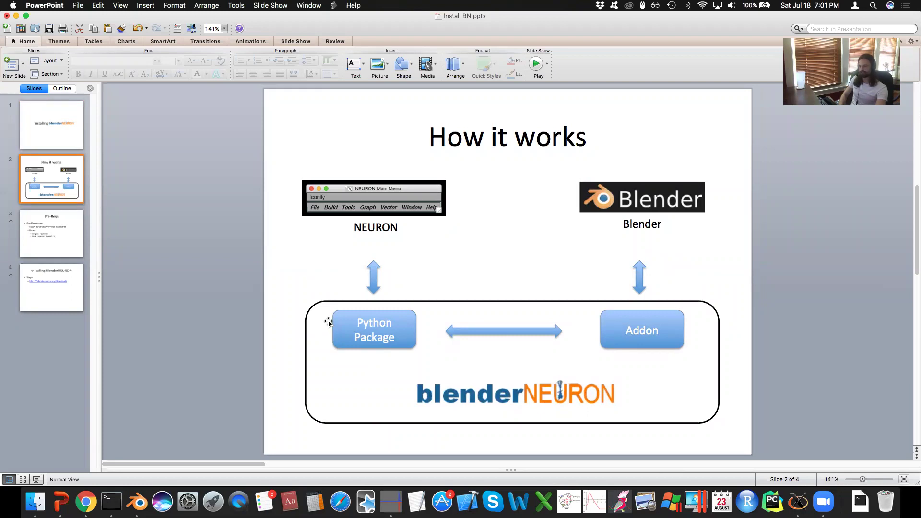
left_click(398, 328)
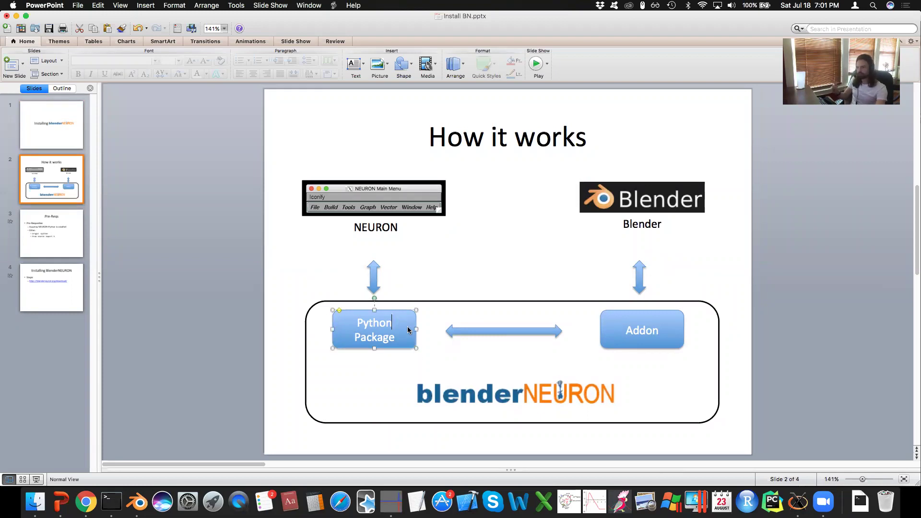
left_click(402, 195, "shift")
left_click(670, 335)
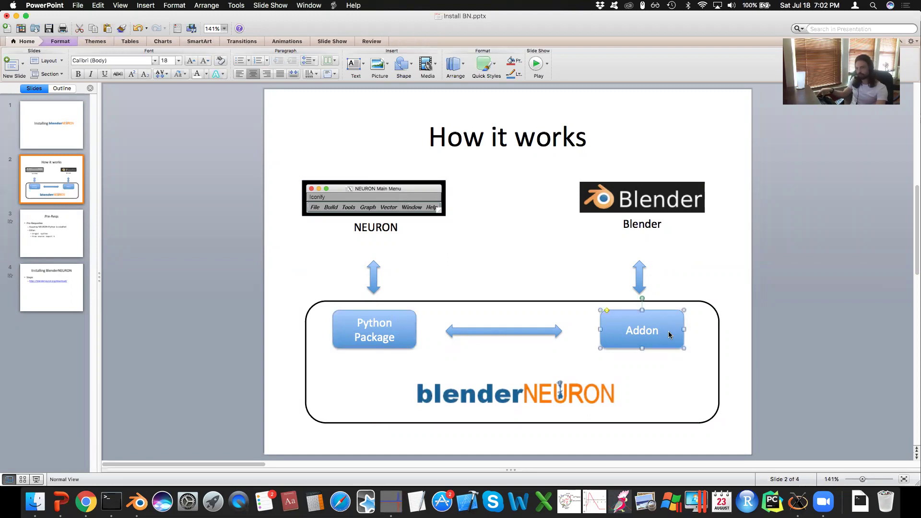
left_click(645, 204, "shift")
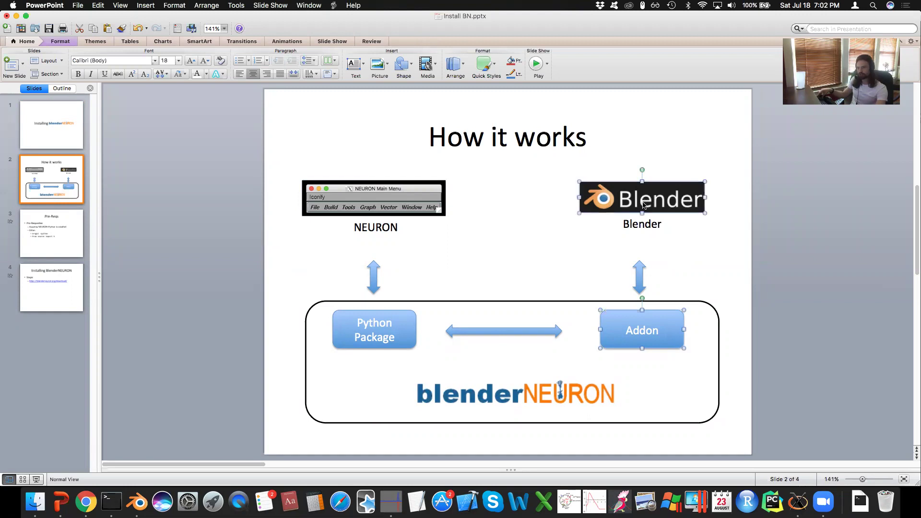
Revisit the Python Package and Addon boxes, NEURON image and Blender logo, then advance to the Pre-Reqs slide.
left_click(536, 267)
left_click(408, 324)
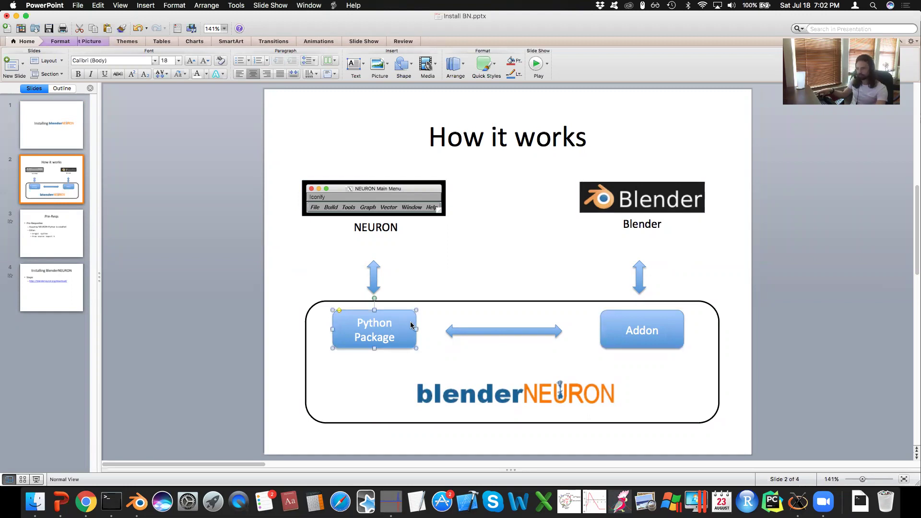
left_click(608, 322, "shift")
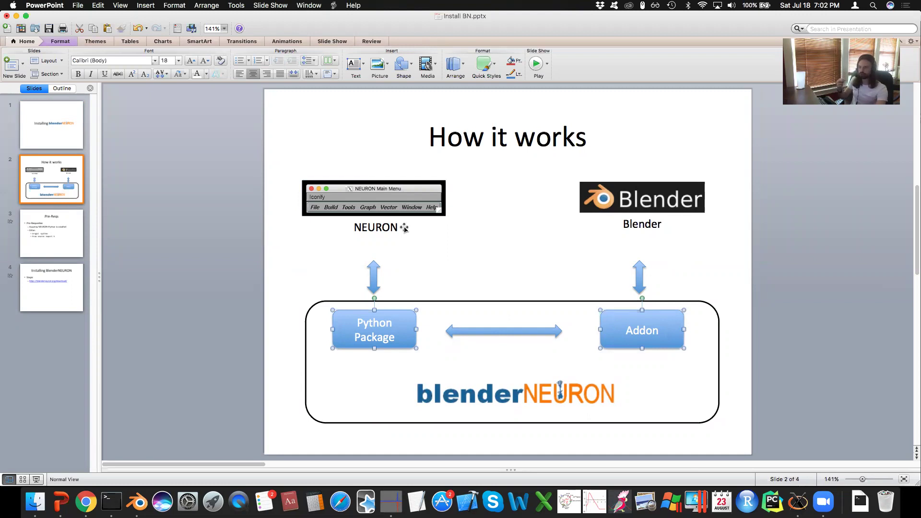
left_click(396, 202)
left_click(675, 198)
left_click(506, 234)
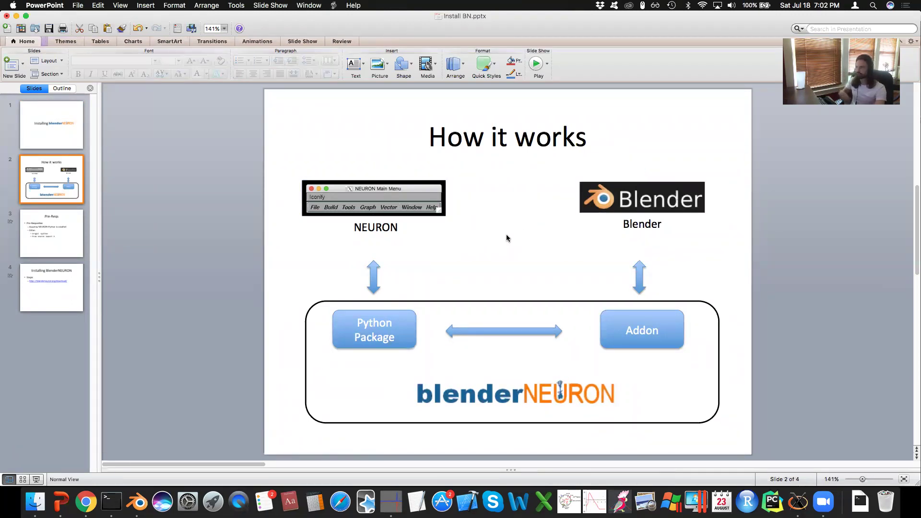
left_click(60, 242)
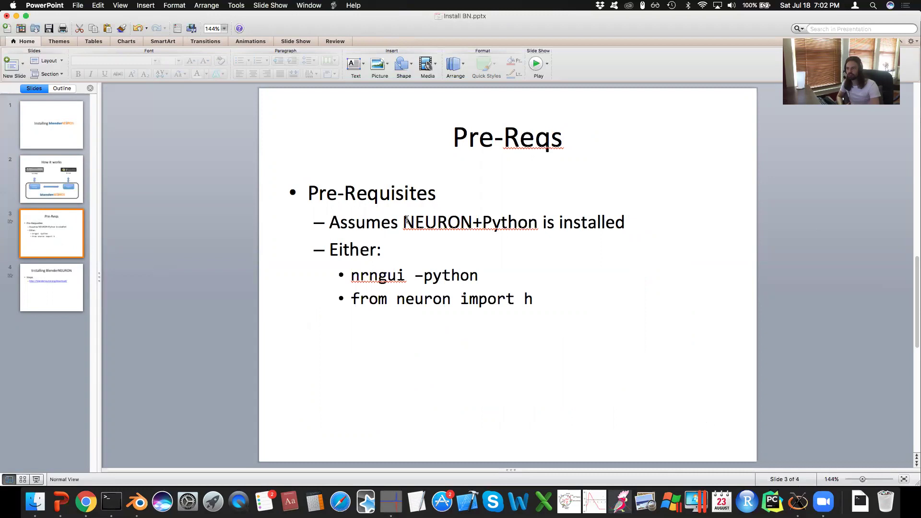
Highlight the NEURON prerequisite and the nrngui -python and from neuron import h commands, then show slide 4.
left_click_drag(405, 220, 552, 226)
left_click(573, 222)
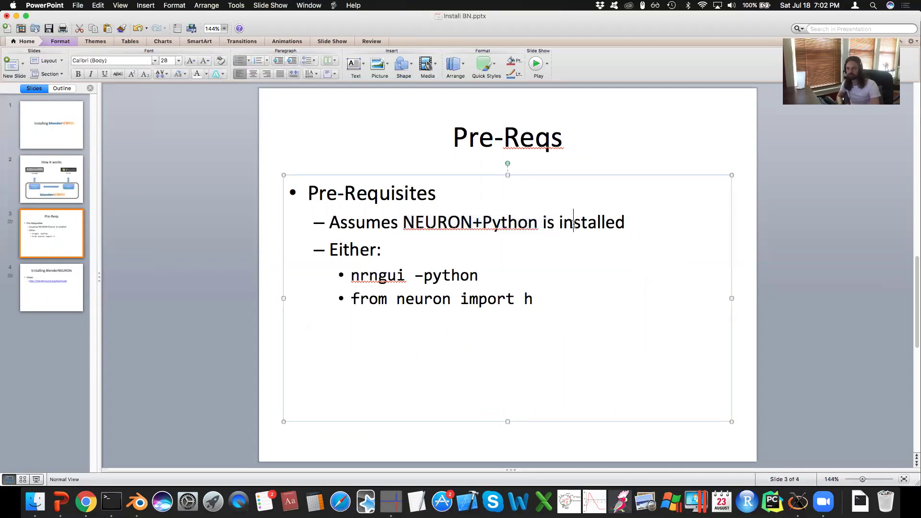
left_click_drag(352, 275, 509, 273)
triple_click(354, 300)
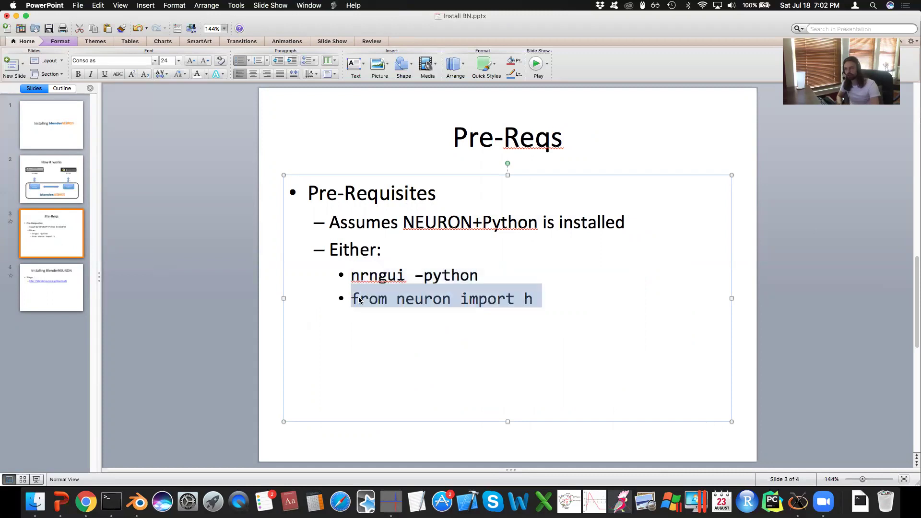
left_click(573, 291)
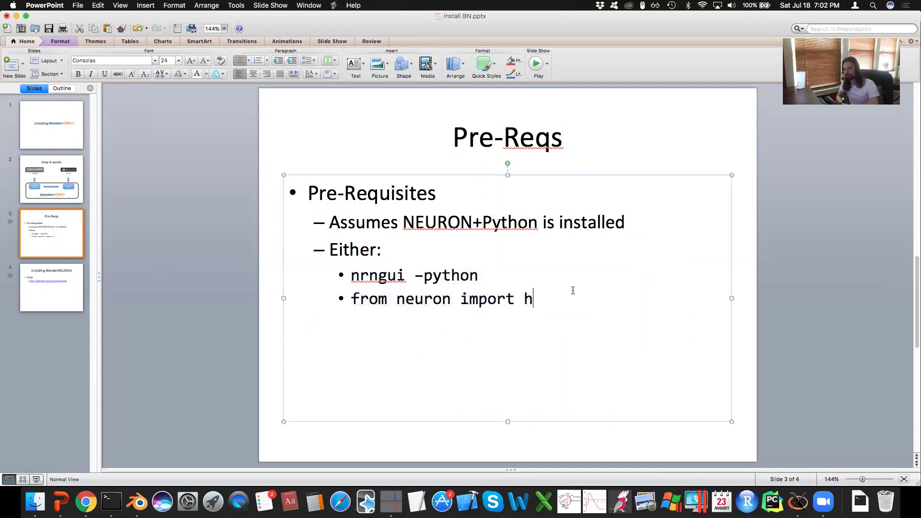
left_click_drag(582, 289, 335, 275)
left_click(604, 301)
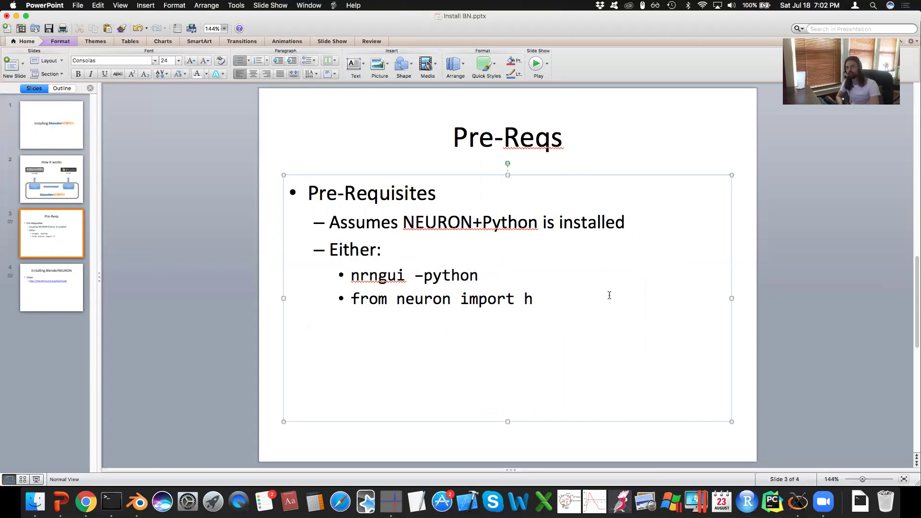
left_click(40, 291)
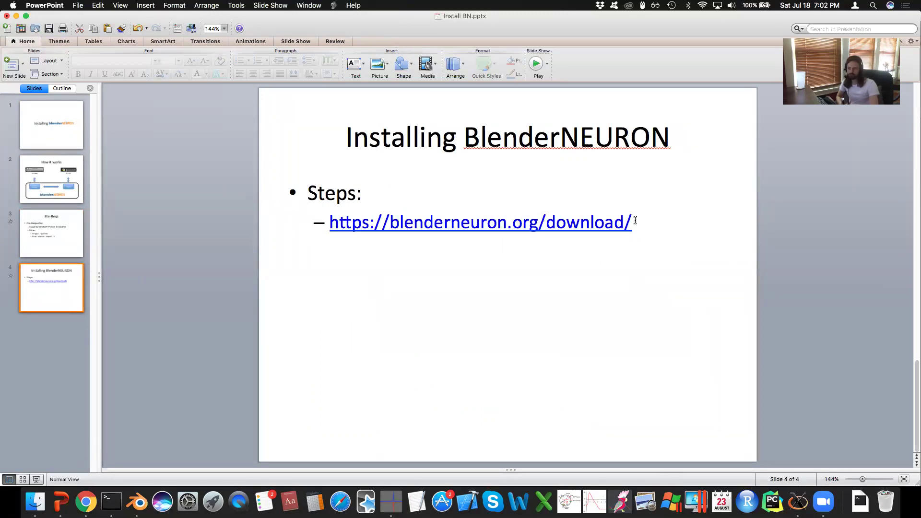
In Chrome, scroll the blenderneuron.org download page and download the BlenderNEURON ZIP file.
left_click(87, 504)
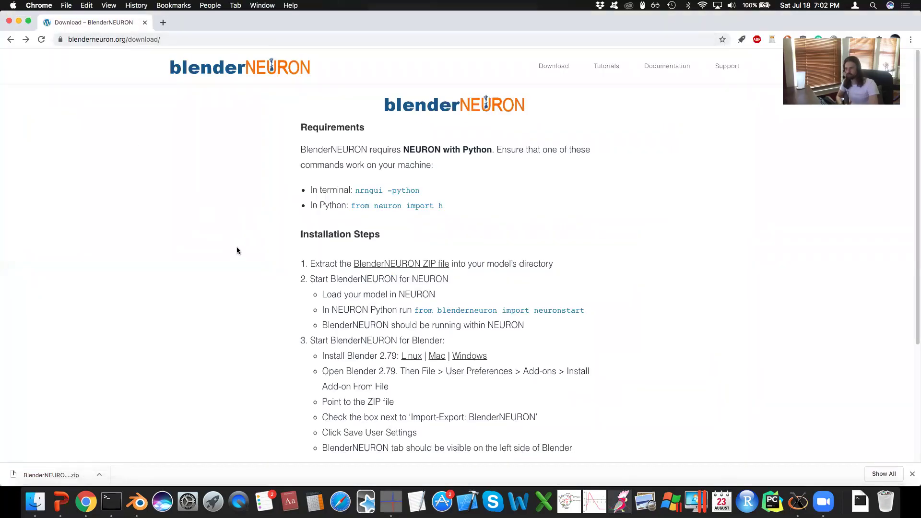
scroll(239, 254, "down", 2)
scroll(239, 255, "down", 1)
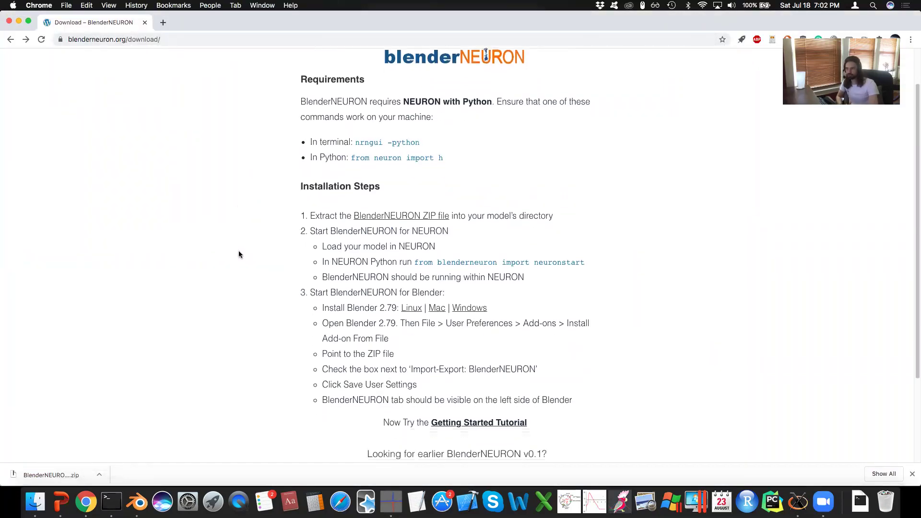
left_click(376, 222)
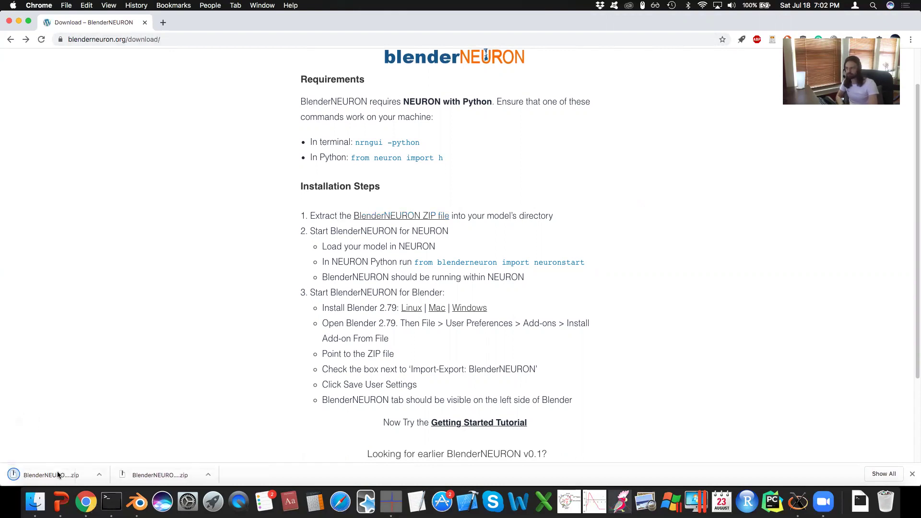
Extract BlenderNEURON-latest.zip in Downloads, inspect the blenderneuron folder, then return to Chrome.
left_click(35, 499)
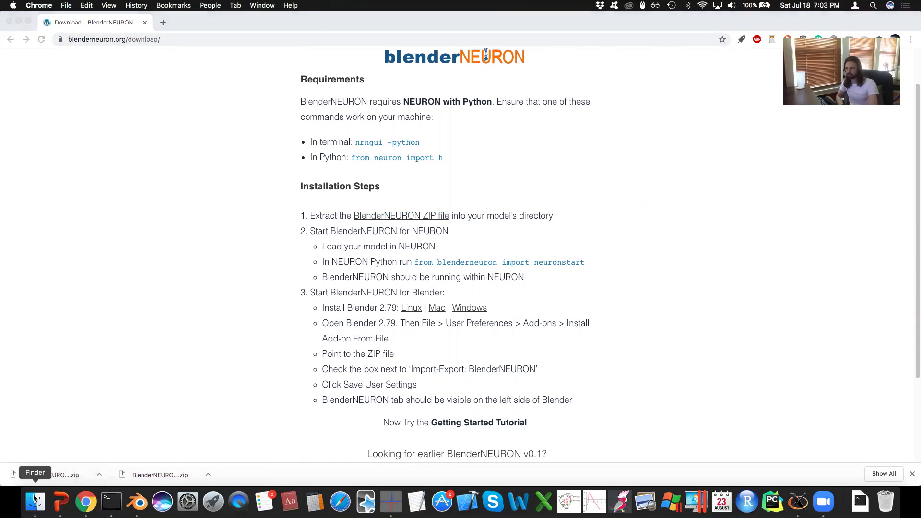
left_click(199, 165)
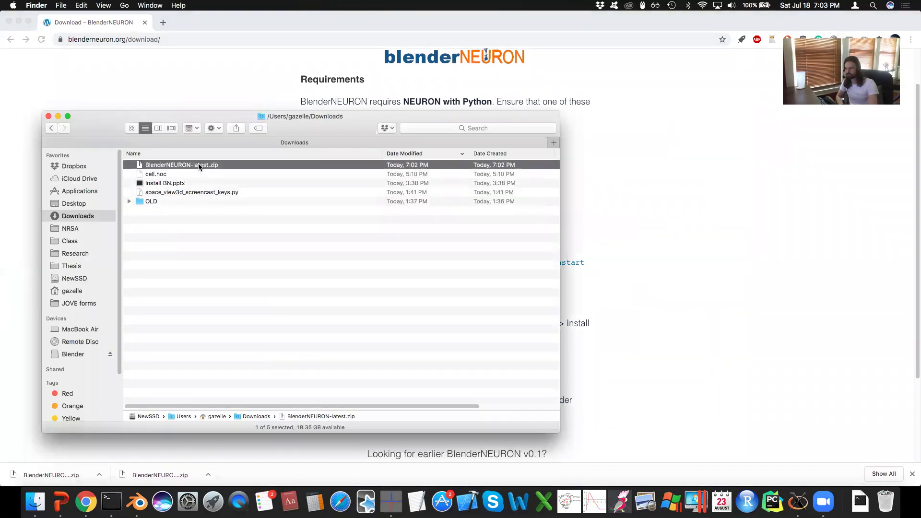
double_click(202, 166)
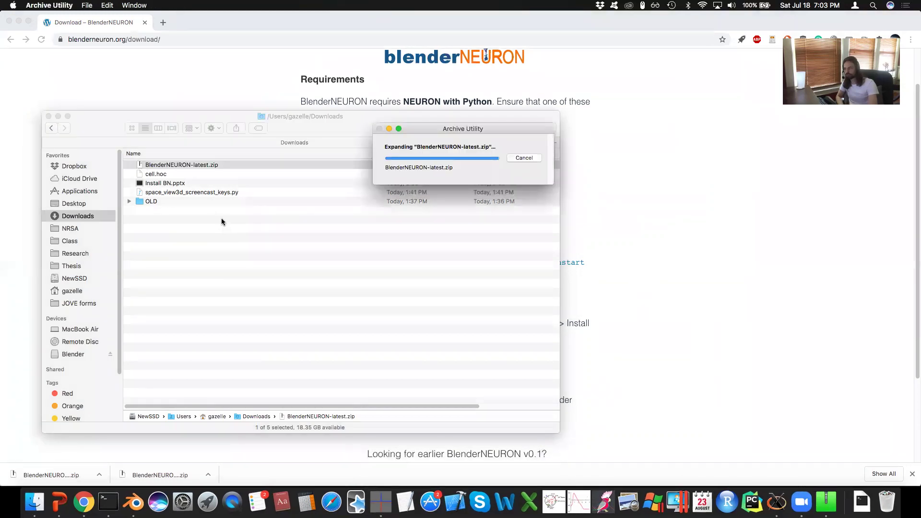
left_click(217, 255)
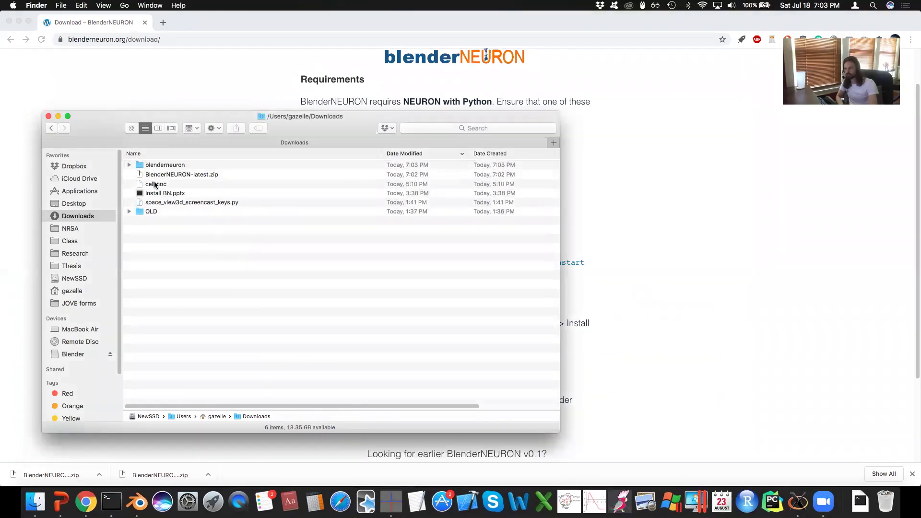
left_click(130, 165)
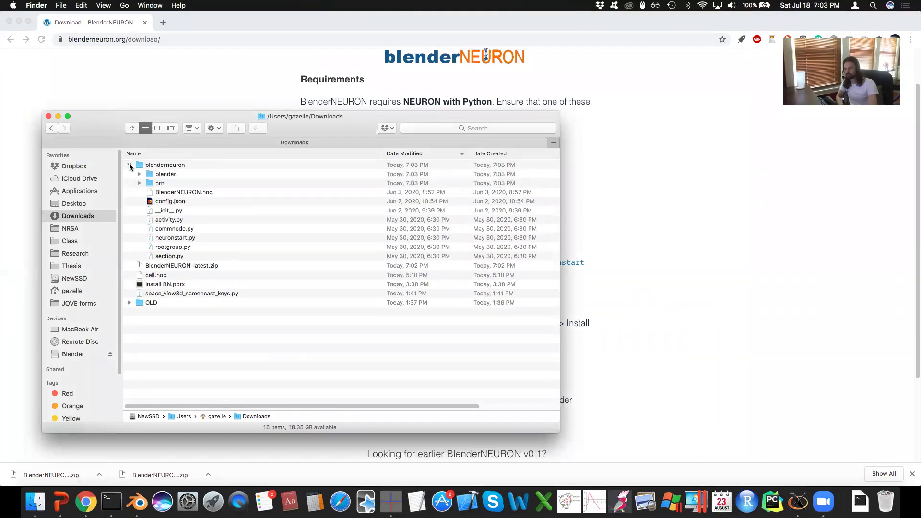
left_click(129, 165)
left_click(154, 165)
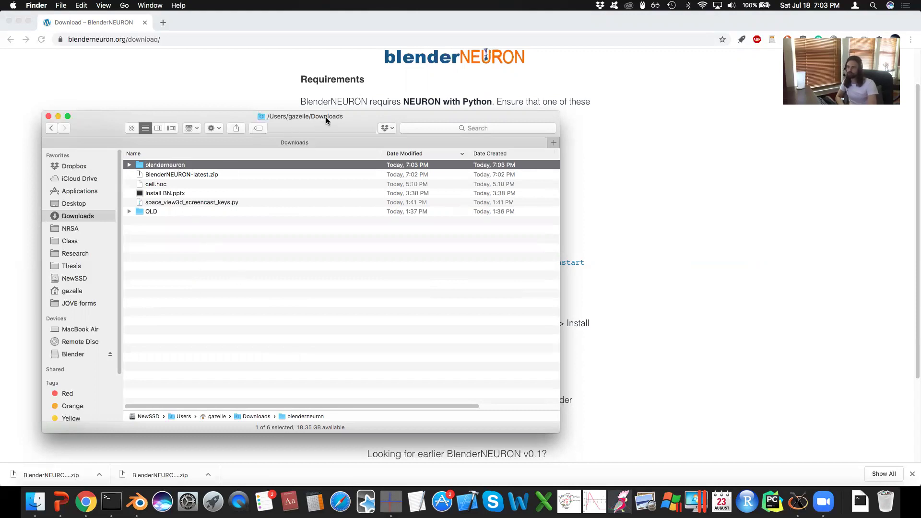
left_click(778, 376)
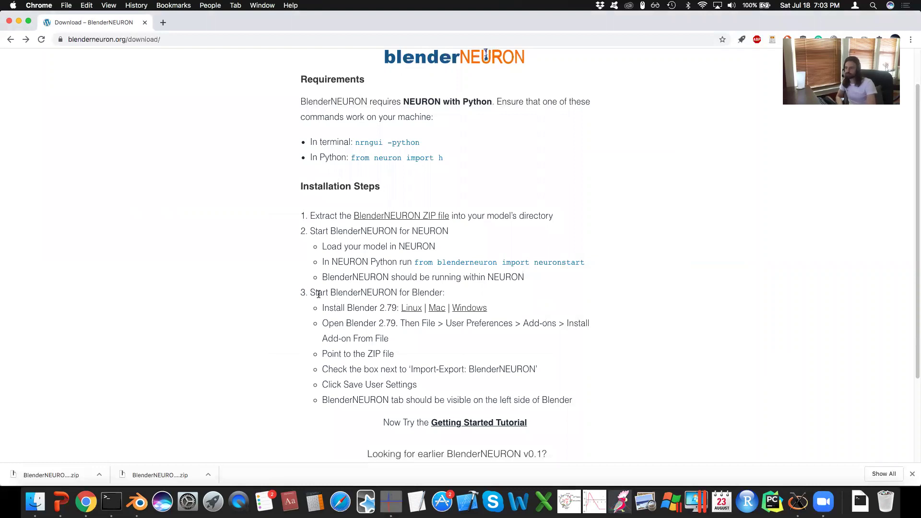
left_click_drag(311, 292, 317, 293)
left_click(342, 246)
Launch NEURON in Terminal with nrngui -python and move its Main Menu above the terminal.
left_click(112, 502)
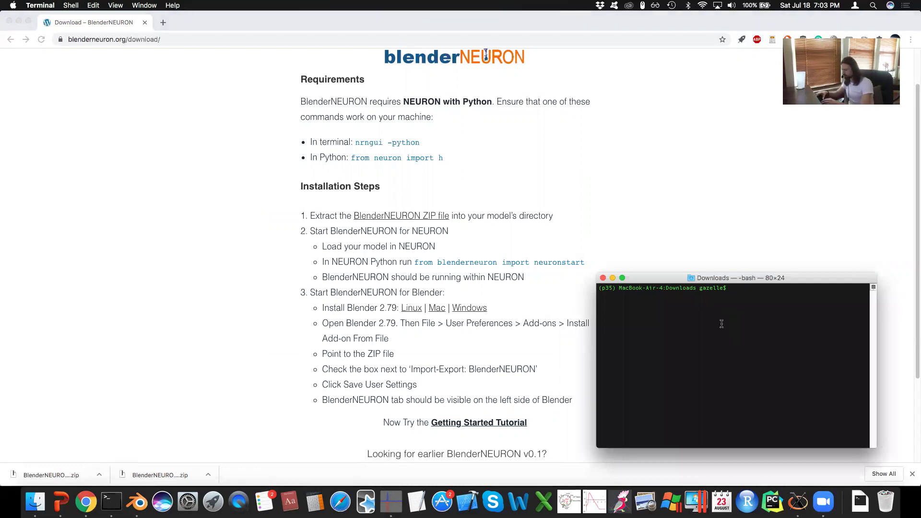
type("nrngui ")
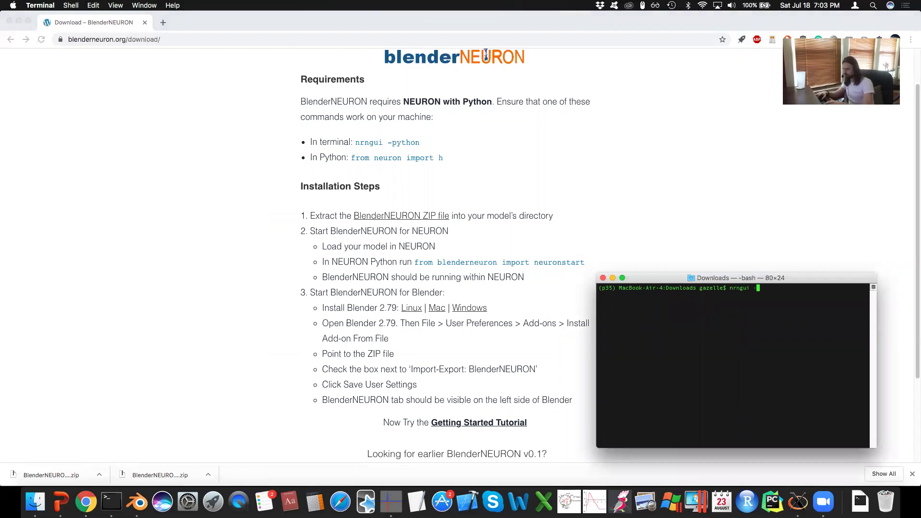
type("-python")
key("Return")
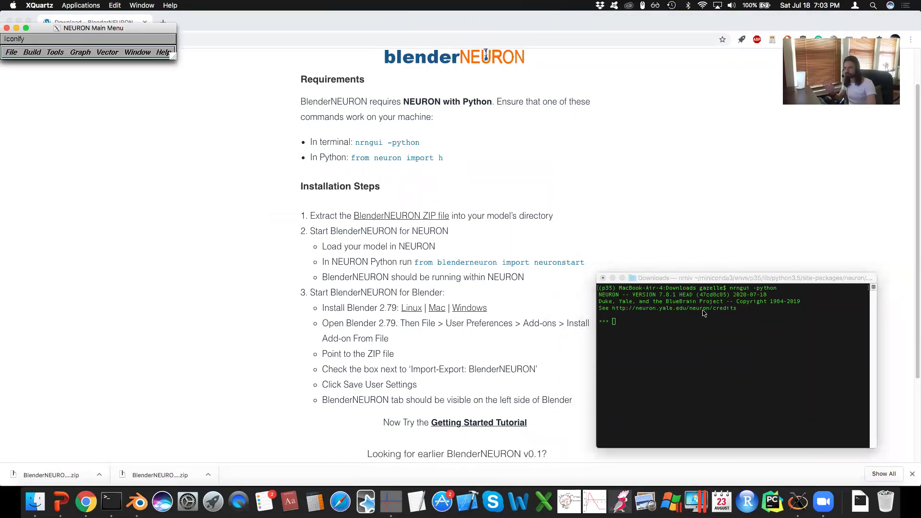
left_click_drag(95, 31, 701, 180)
Import h from neuron and create a section named 'soma'.
left_click(665, 327)
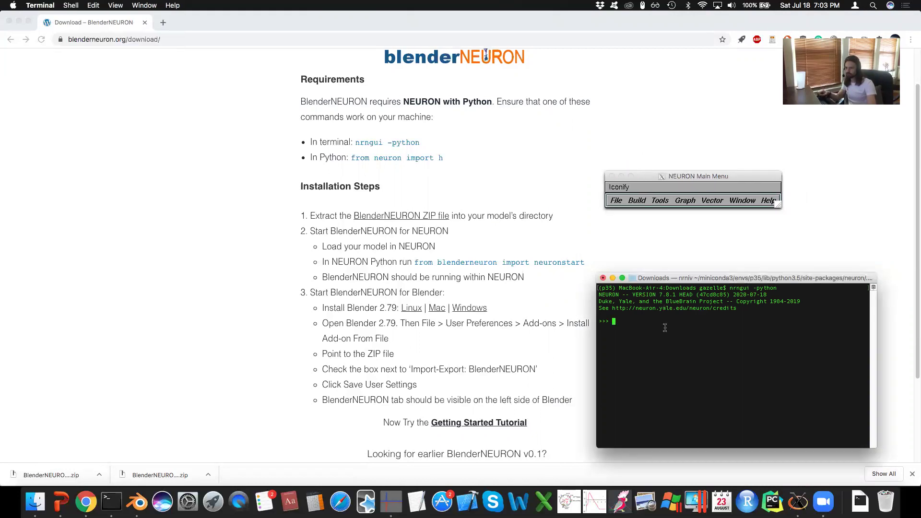
type("fowr")
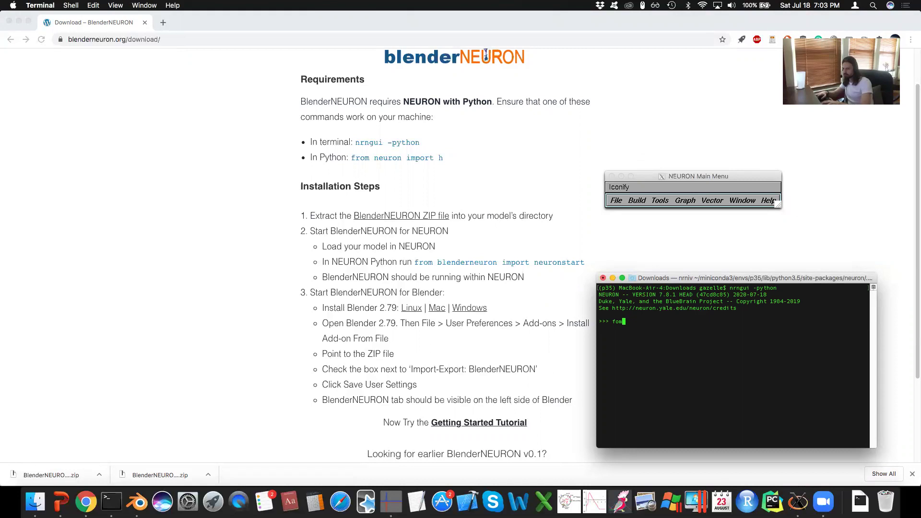
type("om neuron import h")
key("Return")
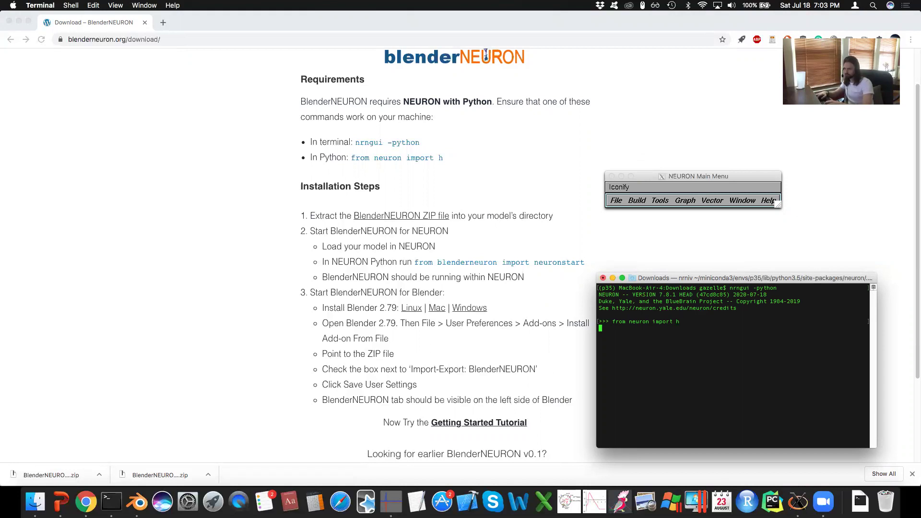
type("h")
key("BackSpace")
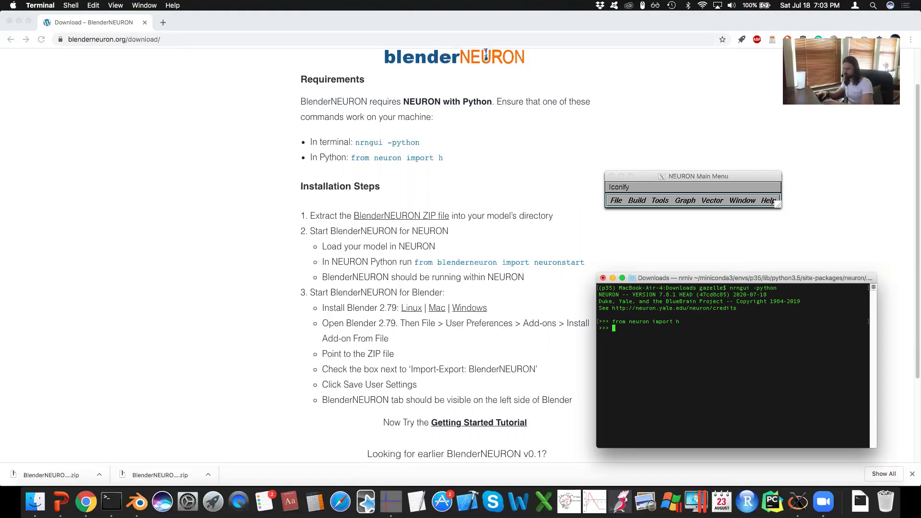
type("soma = ")
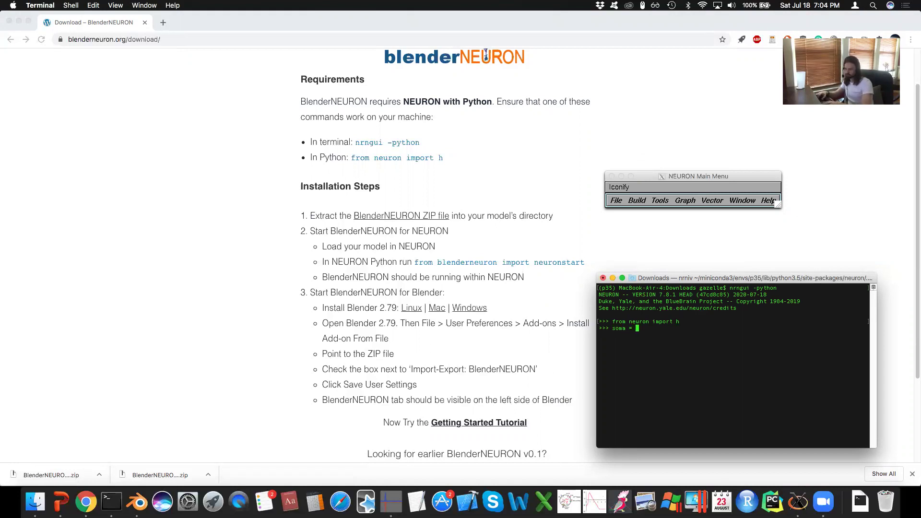
type("h.Section(")
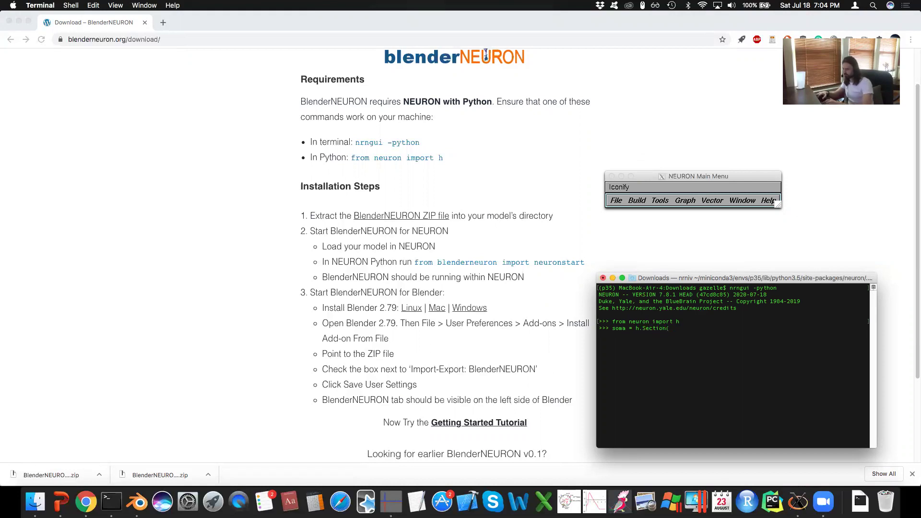
type("name='soma')")
key("Return")
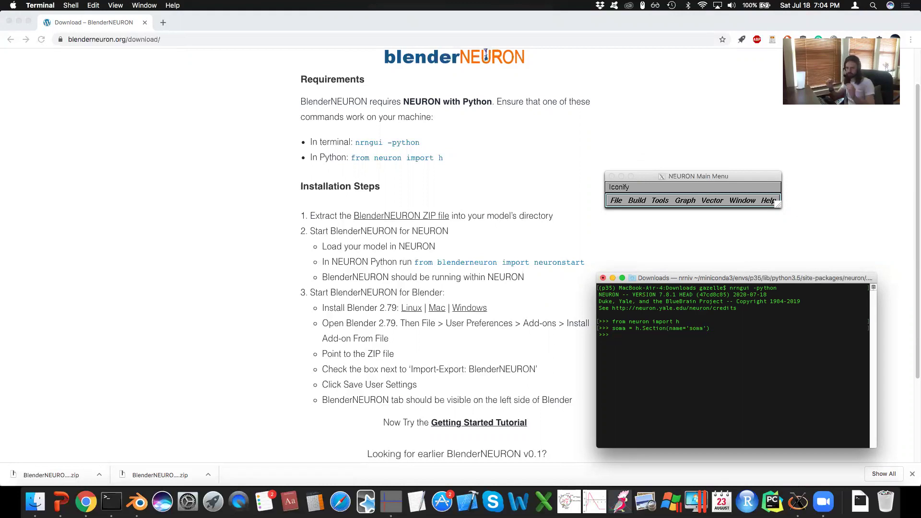
Set soma.L = 10 and soma.diam = 1, and insert the pas and hh mechanisms.
type("soma.L = 10")
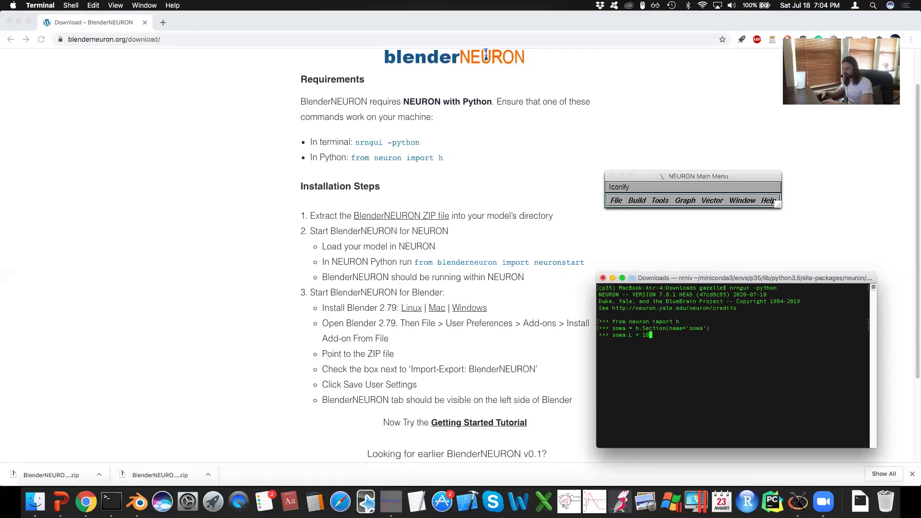
key("Return")
type("soma.diam = 1")
key("Return")
type("soma.insert('pas')")
key("Return")
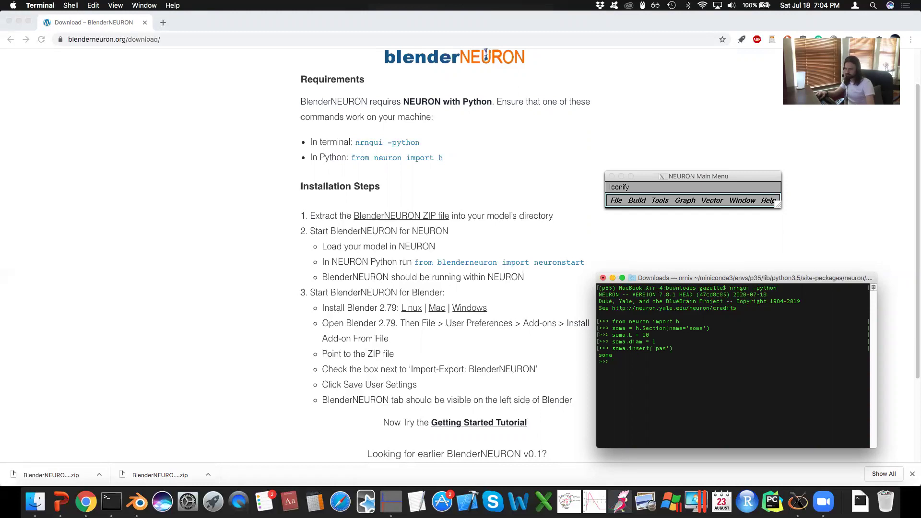
key("Up")
key("Left")
key("Left")
key("BackSpace")
key("BackSpace")
key("BackSpace")
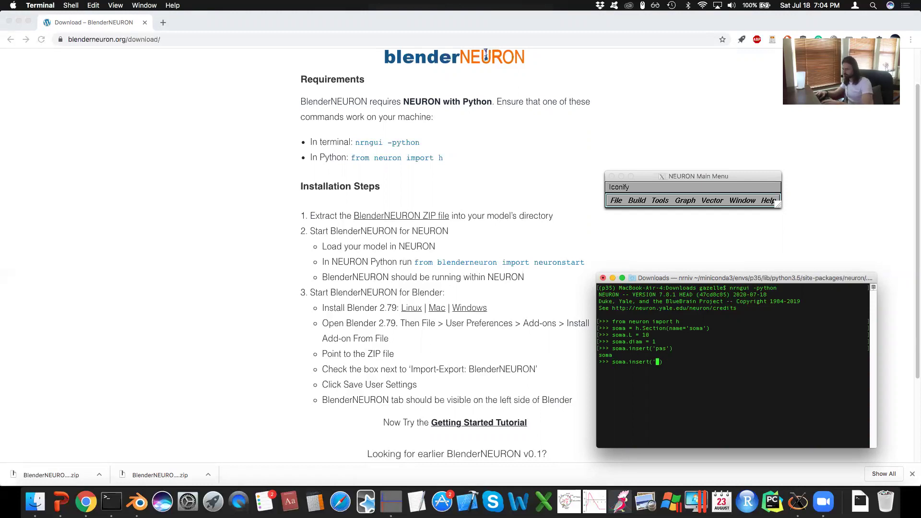
type("hh")
key("Return")
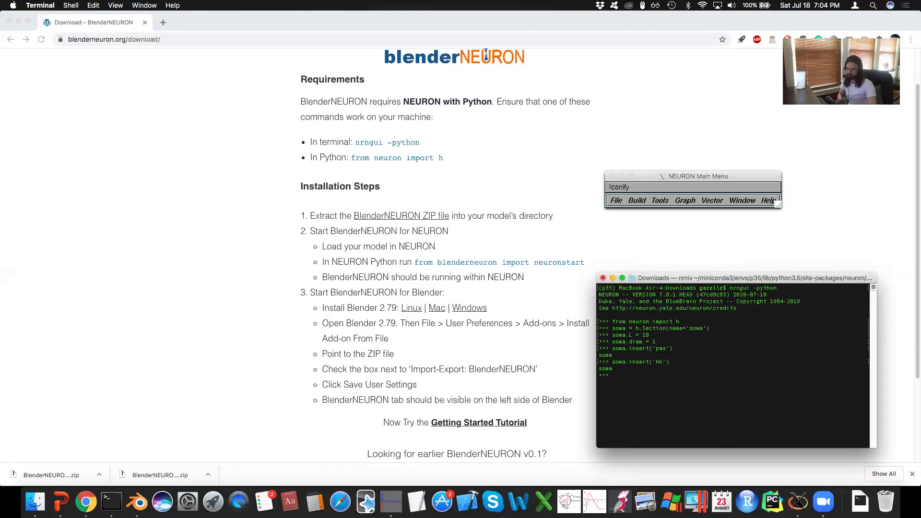
Create a Graph > Shape plot, switch it to 3D Rotate, and place it above the NEURON Main Menu.
left_click(690, 204)
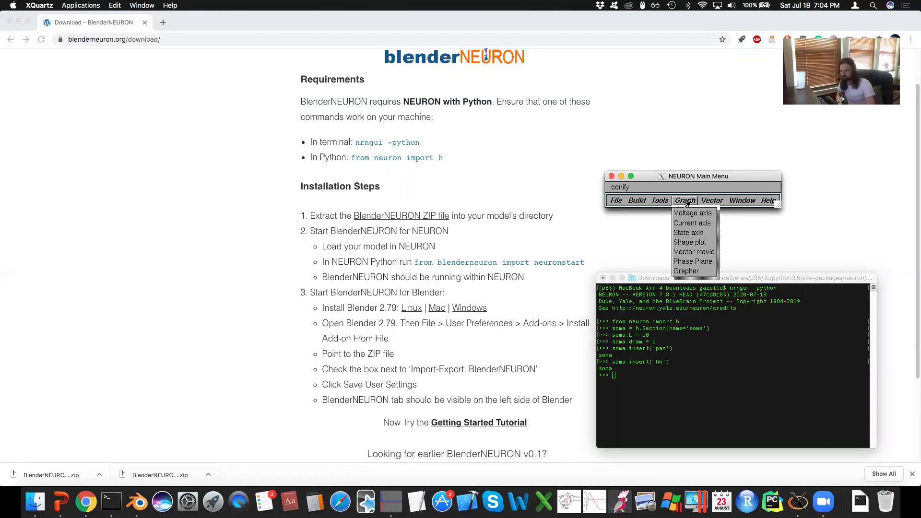
left_click(702, 243)
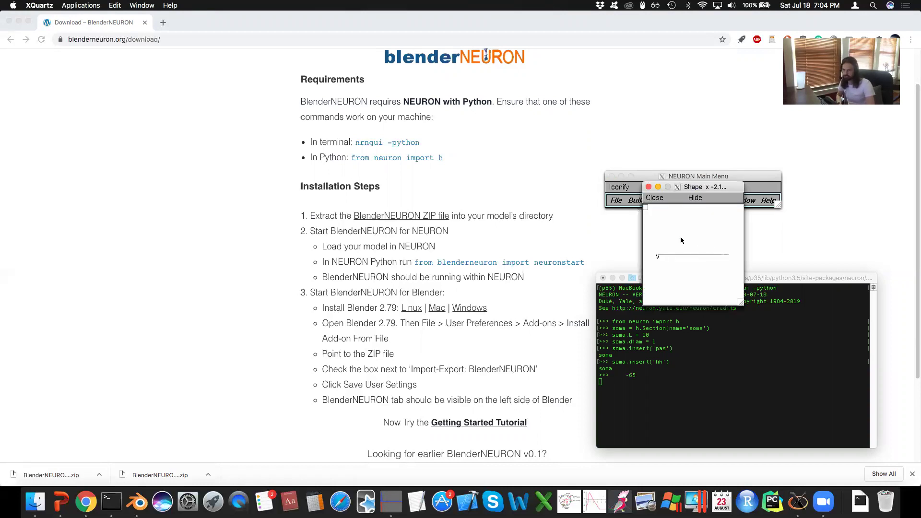
right_click_drag(680, 237, 670, 299)
left_click_drag(666, 277, 723, 271)
left_click_drag(703, 186, 679, 58)
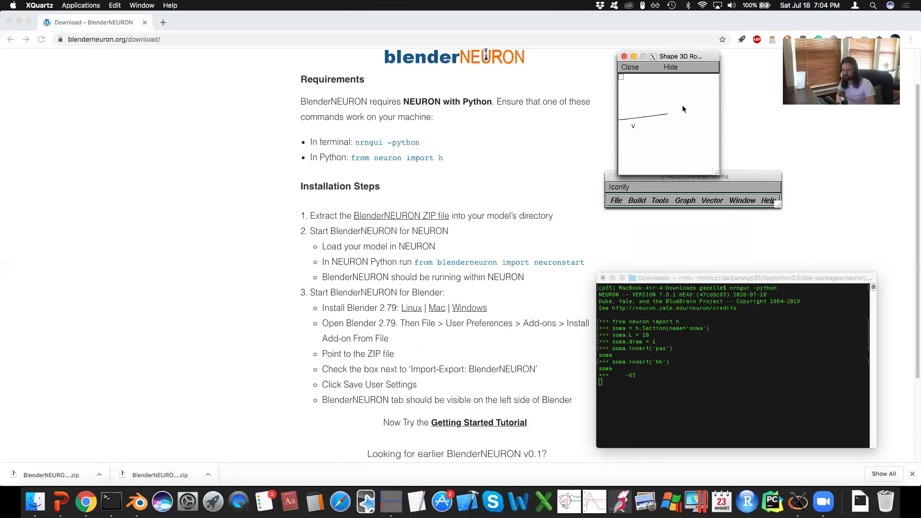
left_click_drag(733, 179, 738, 206)
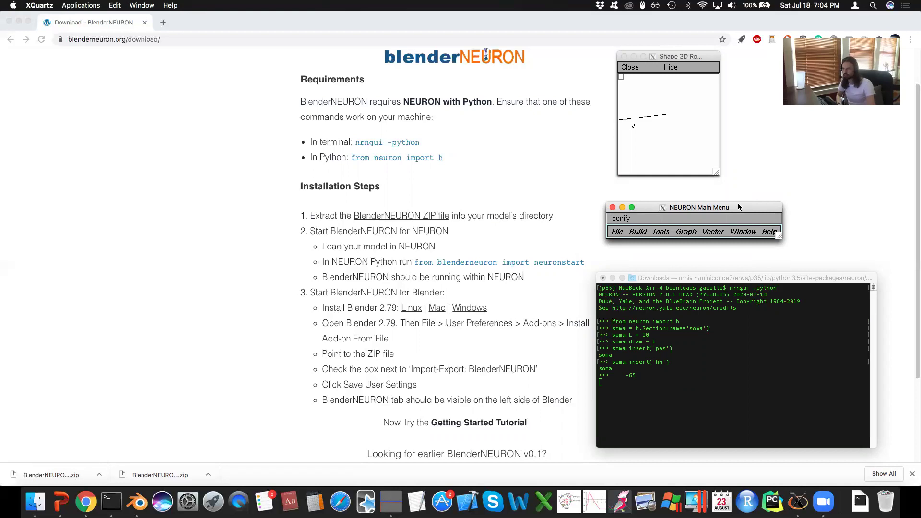
left_click(686, 174)
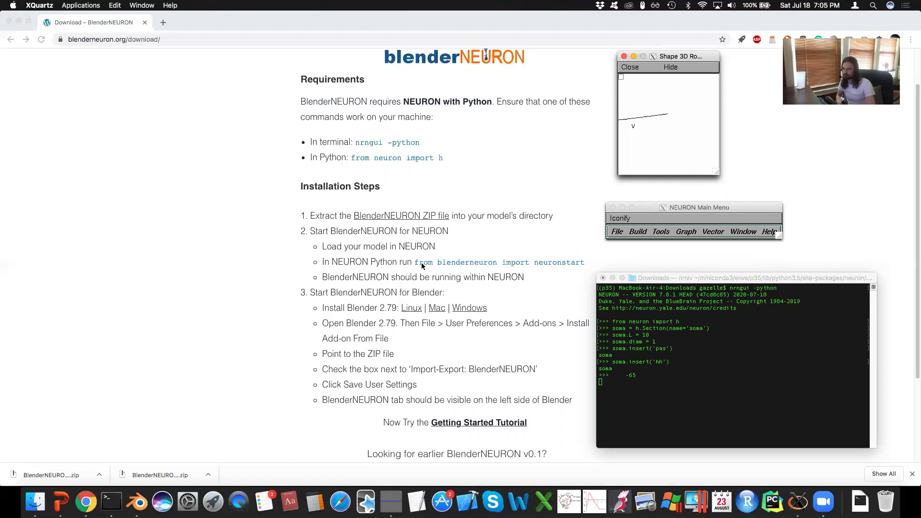
Run 'from blenderneuron import neuronstart' at the NEURON Python prompt.
left_click(705, 374)
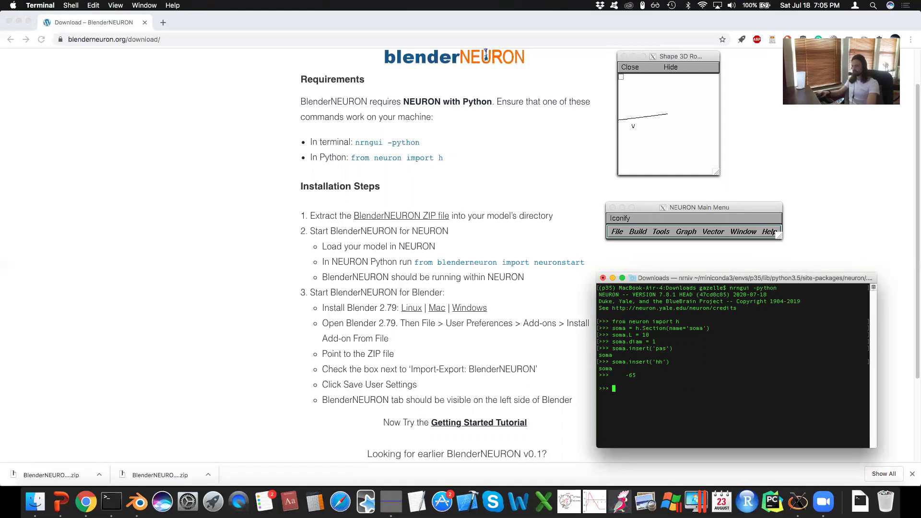
type("from blendern")
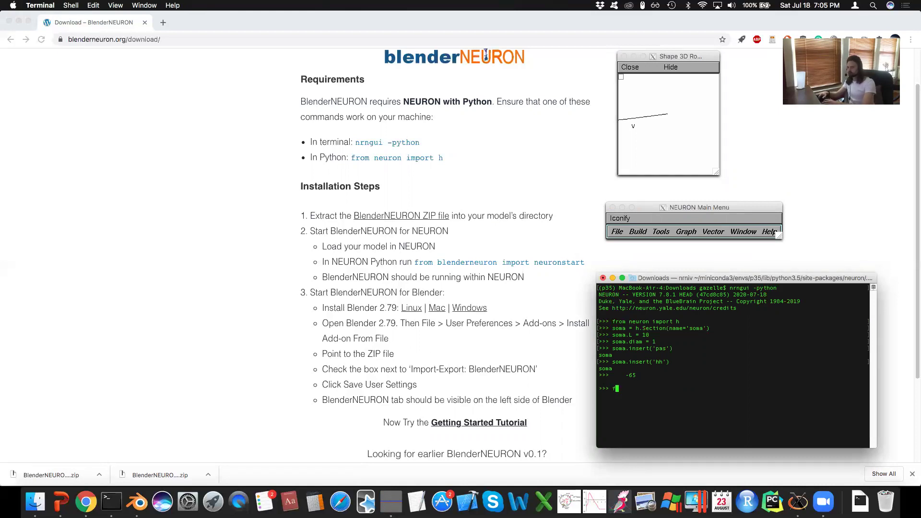
type("euron")
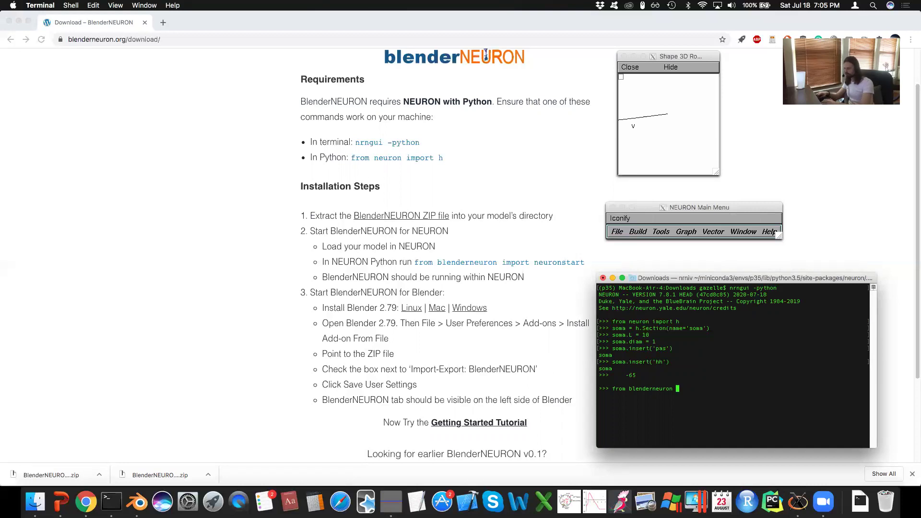
type("import neuronstart")
key("Return")
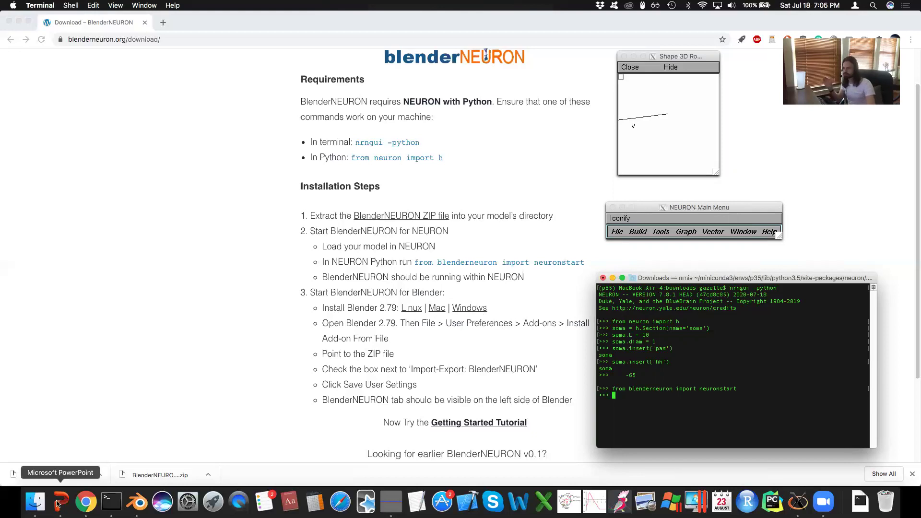
Switch to Blender, orbit the view, and delete the default cube.
left_click(138, 502)
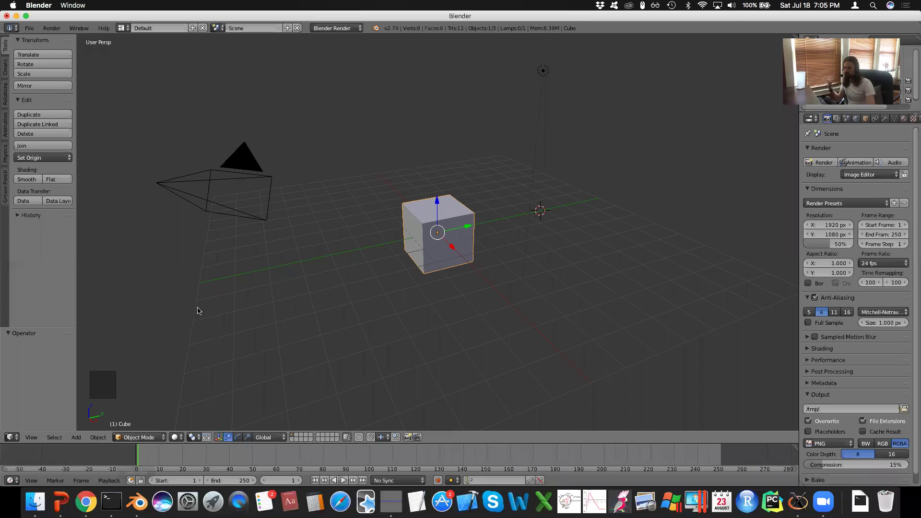
middle_click_drag(328, 259, 311, 261)
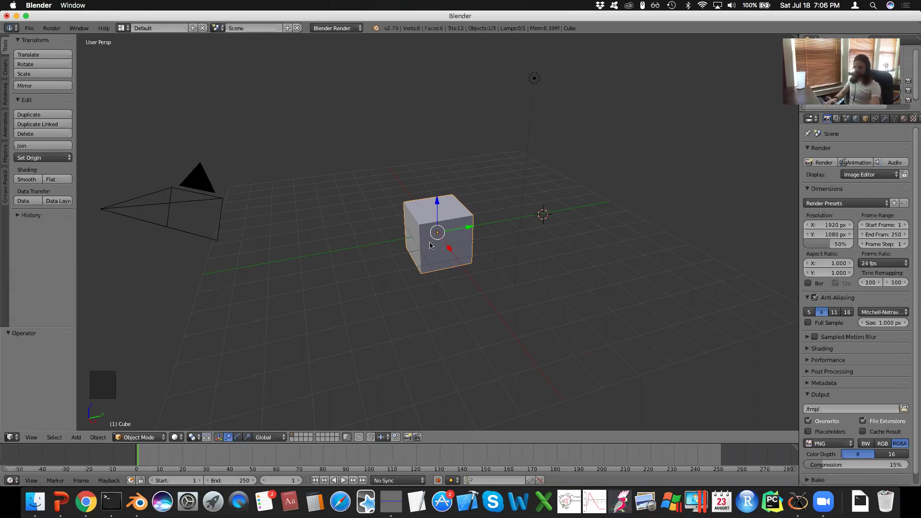
right_click(430, 245)
key("Delete")
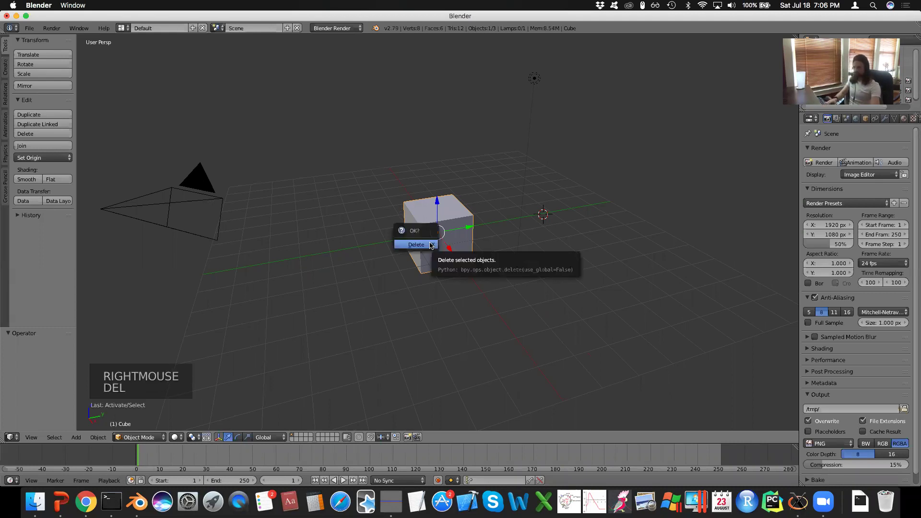
left_click(430, 245)
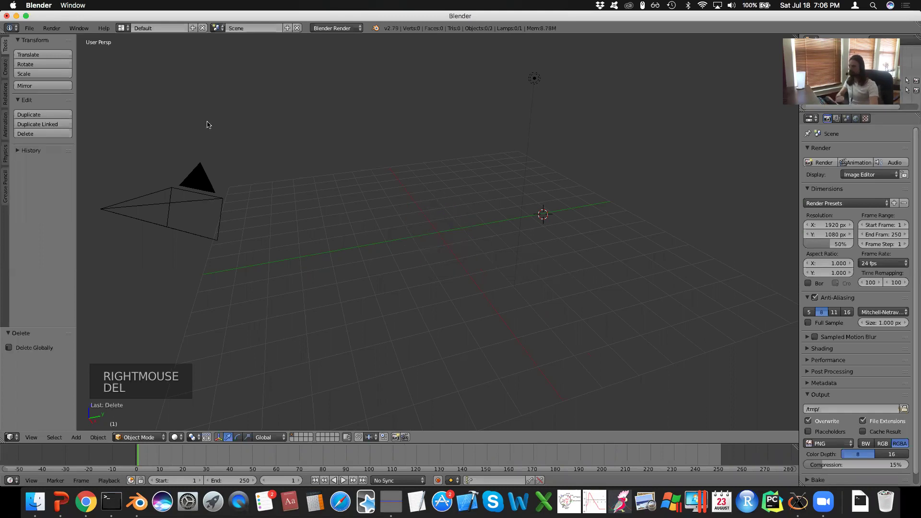
Install Downloads/BlenderNEURON-latest.zip as an add-on via User Preferences, then close the preferences.
left_click(30, 29)
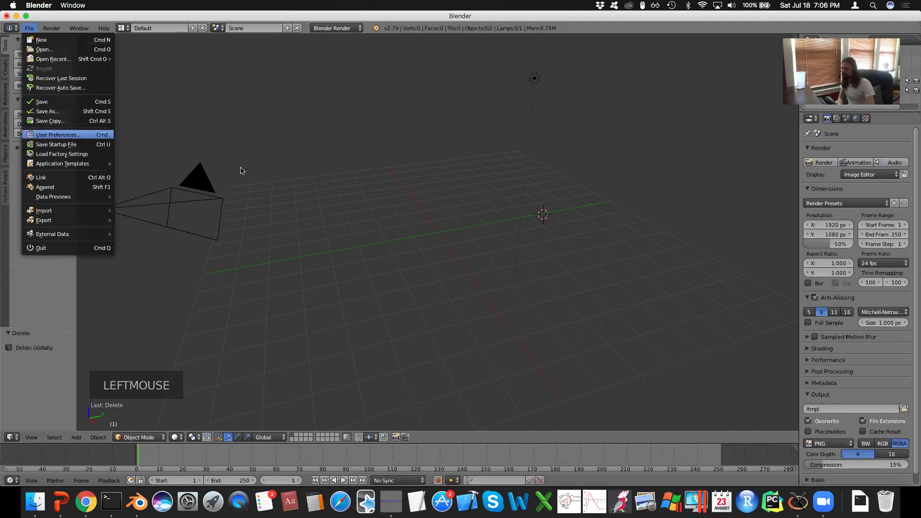
key("Return")
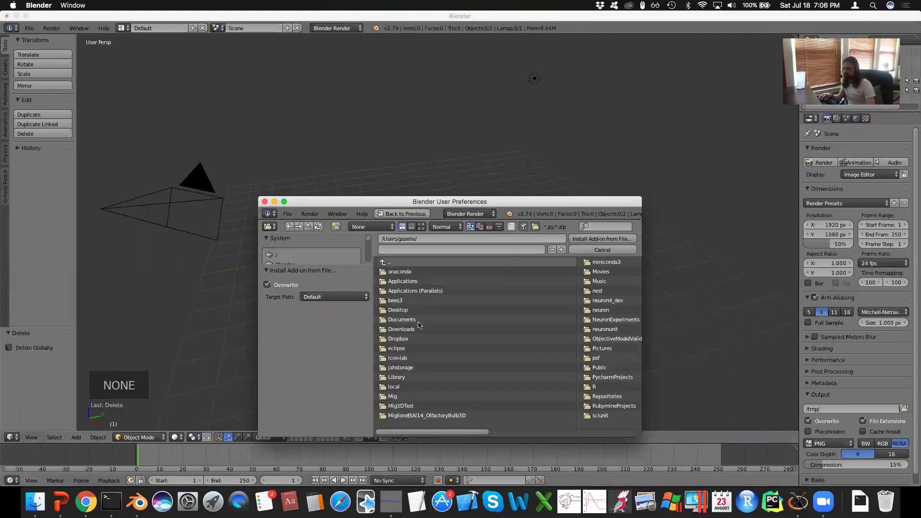
left_click(415, 331)
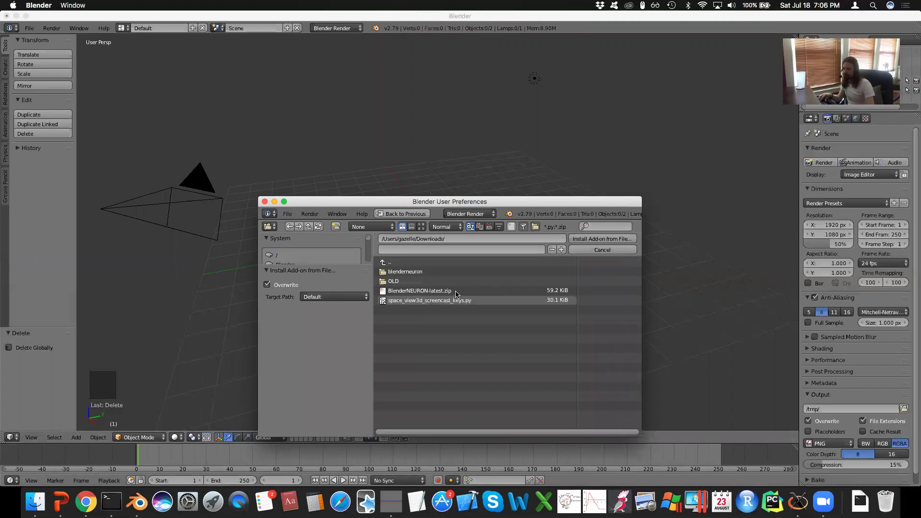
left_click(456, 291)
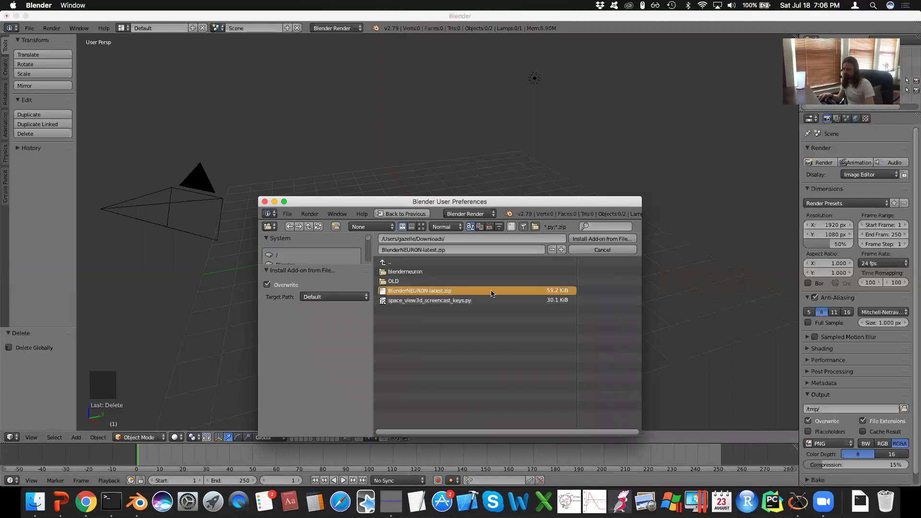
left_click(590, 241)
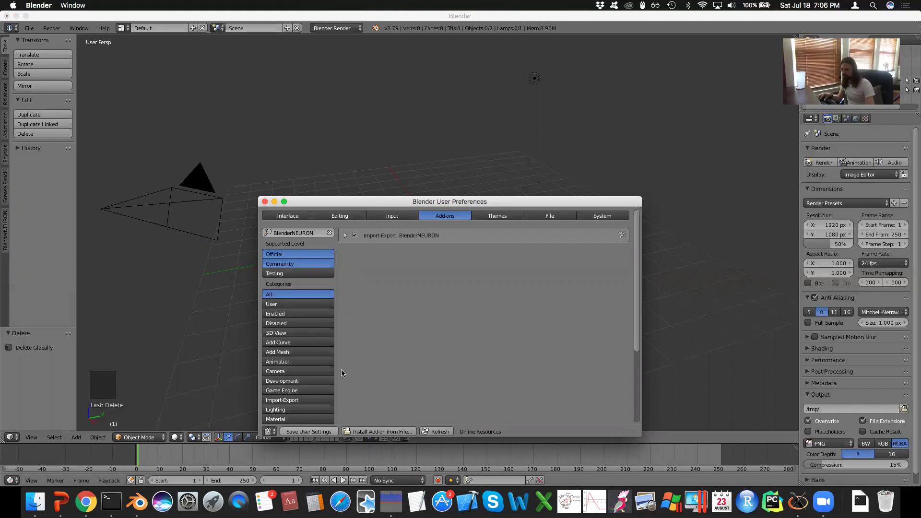
left_click(398, 218)
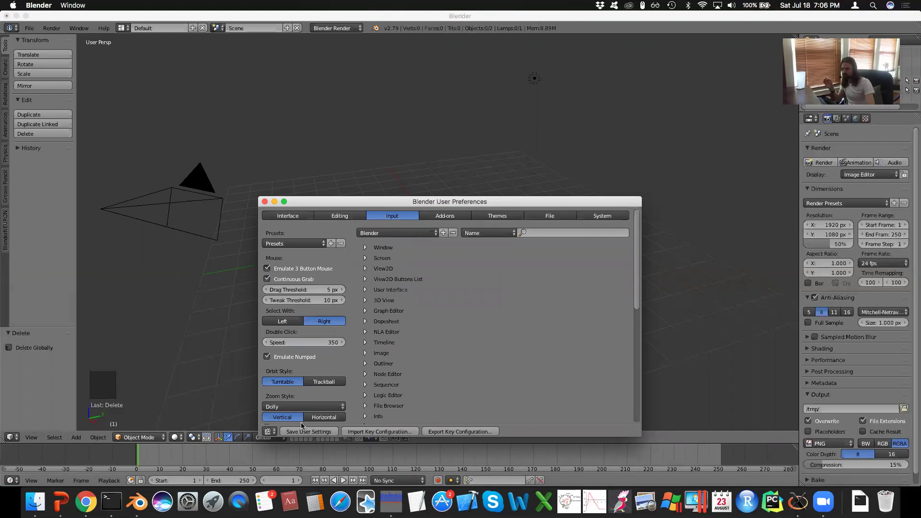
left_click(264, 204)
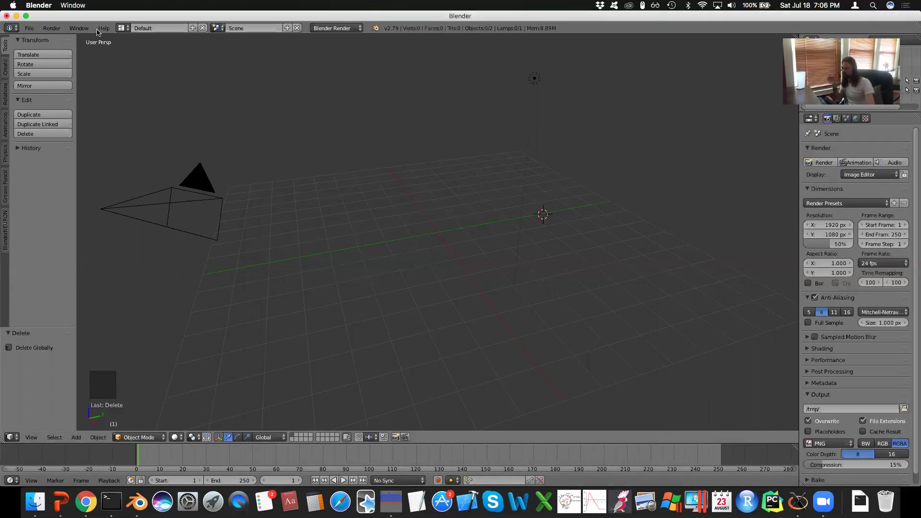
Open the widened BlenderNEURON tab, expand Cell Groups and Cells in Group, and import Group.000.
left_click(7, 239)
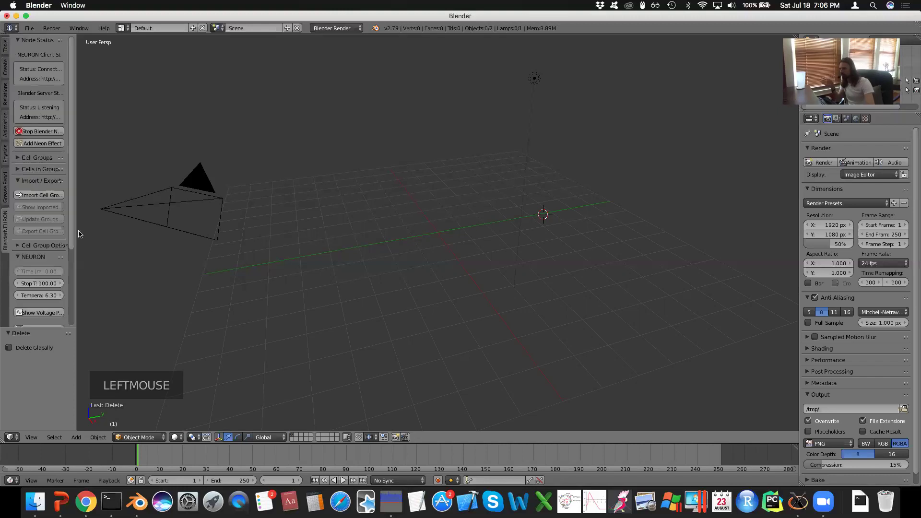
left_click_drag(76, 234, 155, 232)
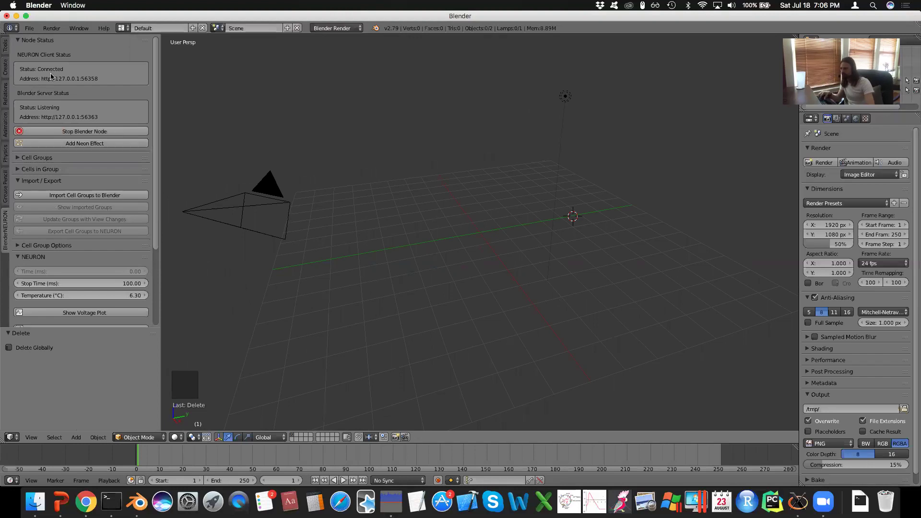
left_click(21, 159)
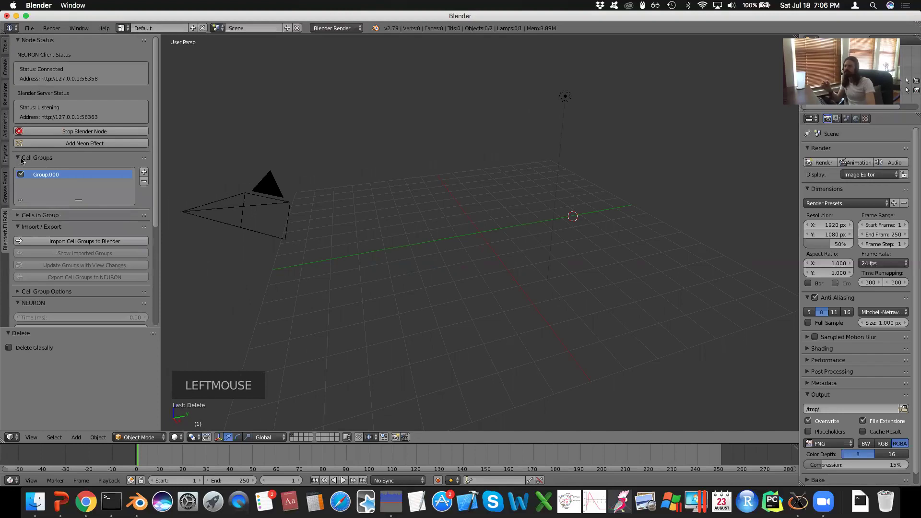
left_click(17, 217)
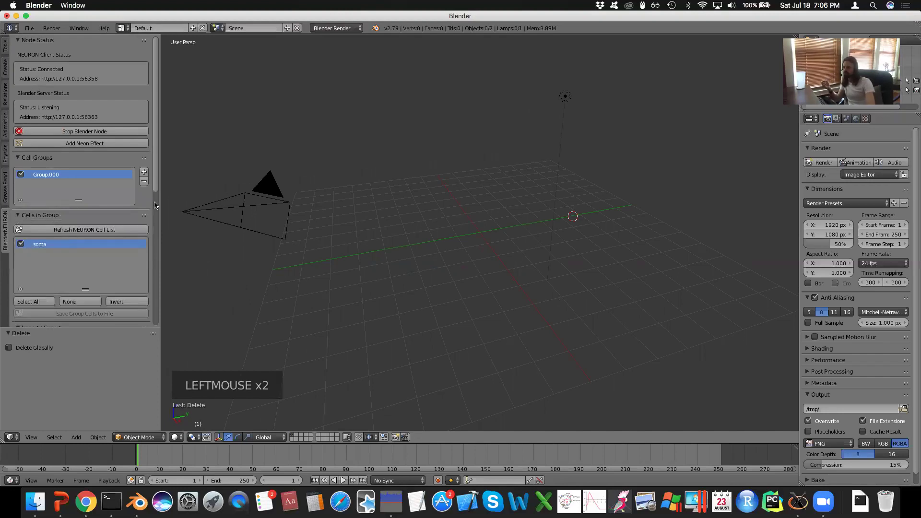
left_click(149, 231)
scroll(98, 234, "down", 5)
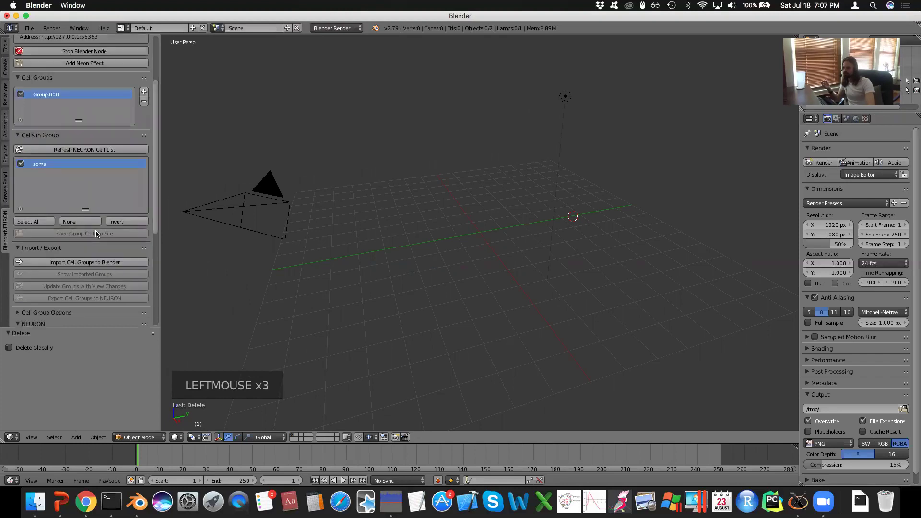
scroll(66, 203, "down", 2)
left_click(66, 203)
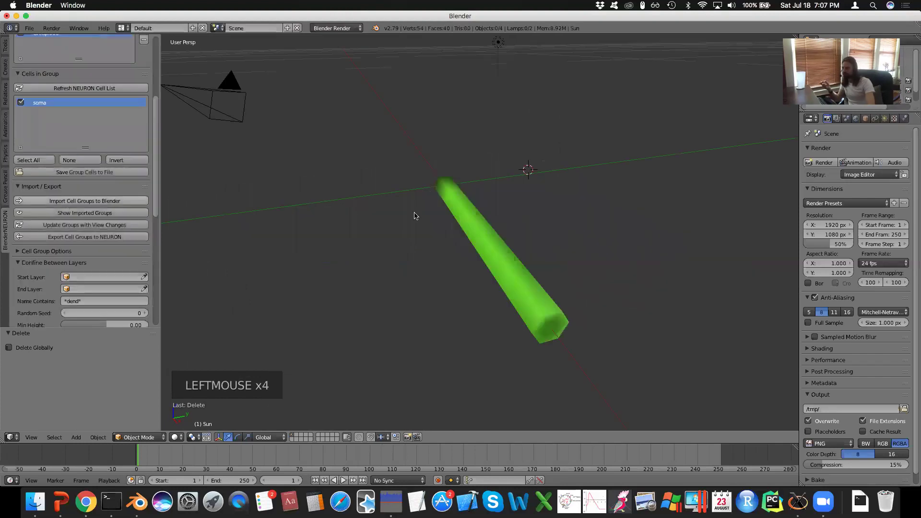
middle_click_drag(519, 210, 427, 238)
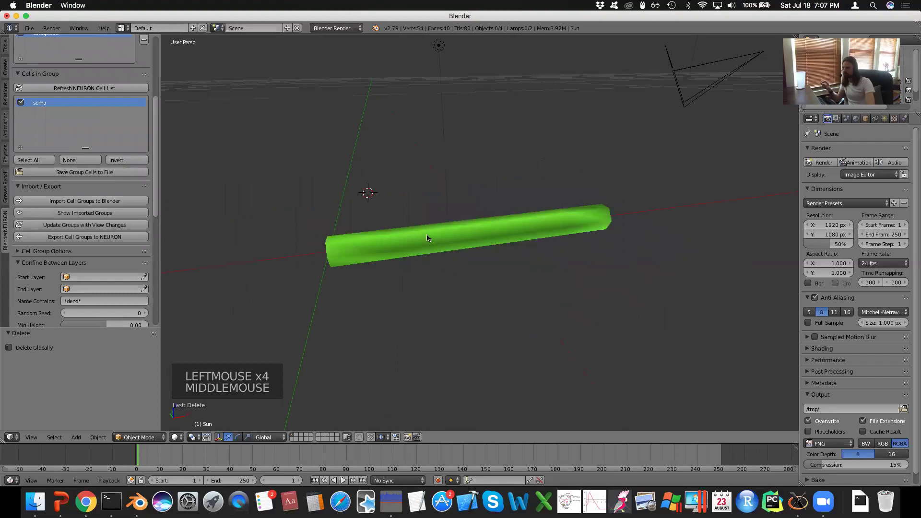
scroll(489, 221, "down", 2)
middle_click_drag(488, 221, 535, 225)
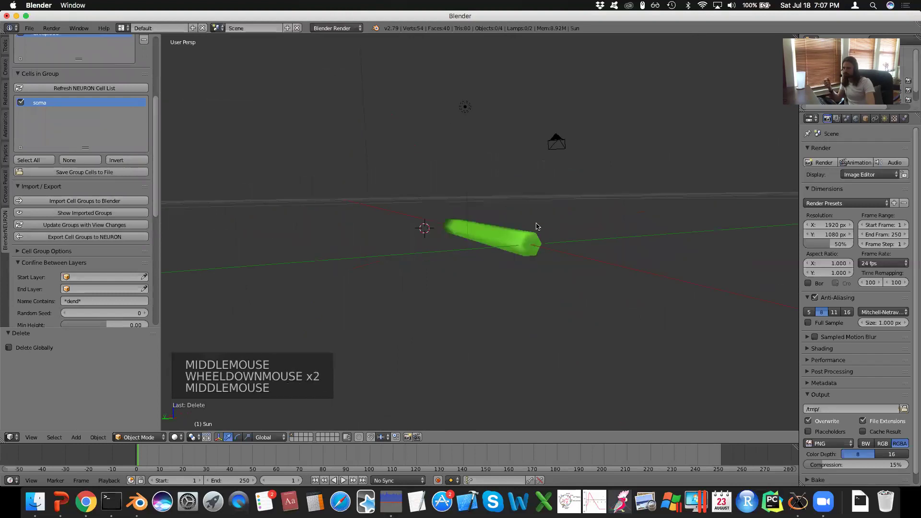
middle_click_drag(447, 235, 448, 267)
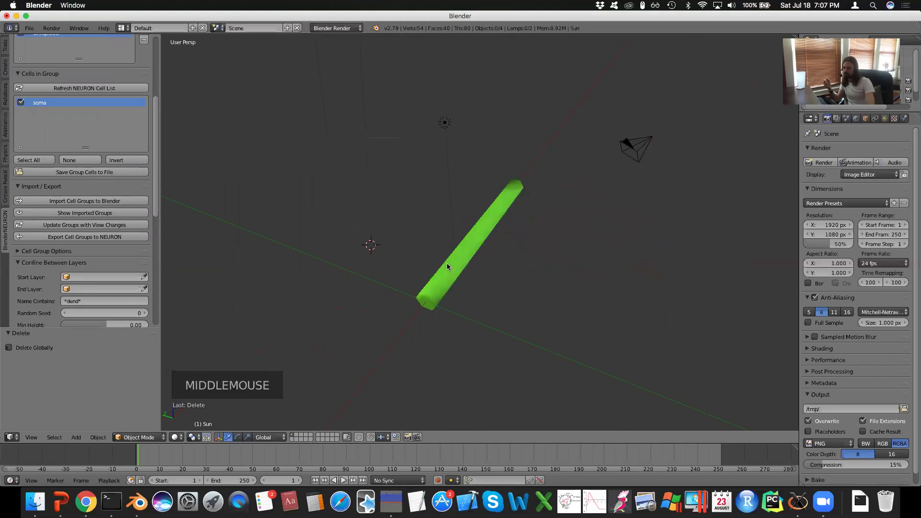